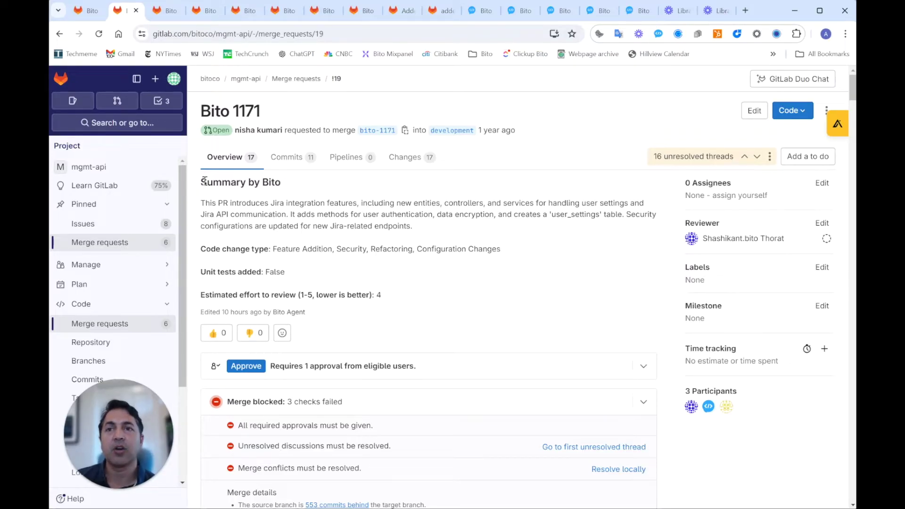
left_click_drag(201, 203, 359, 214)
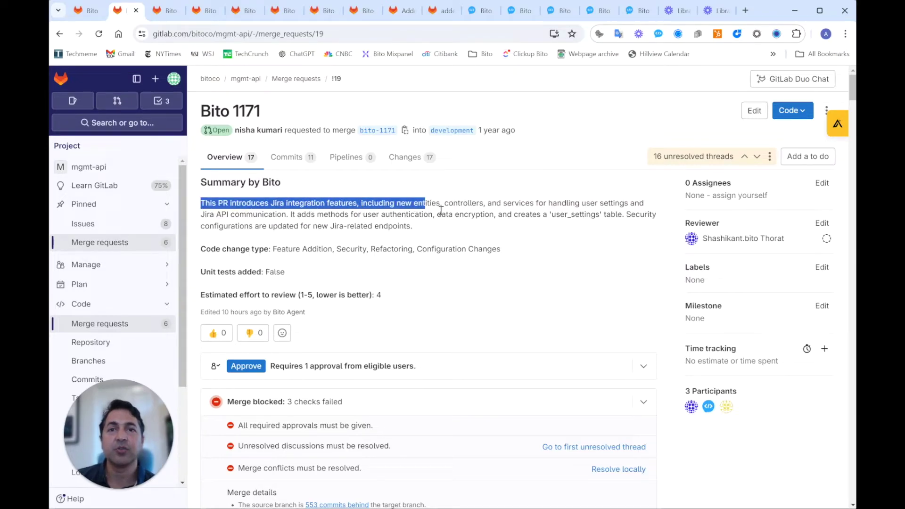
left_click_drag(384, 206, 487, 205)
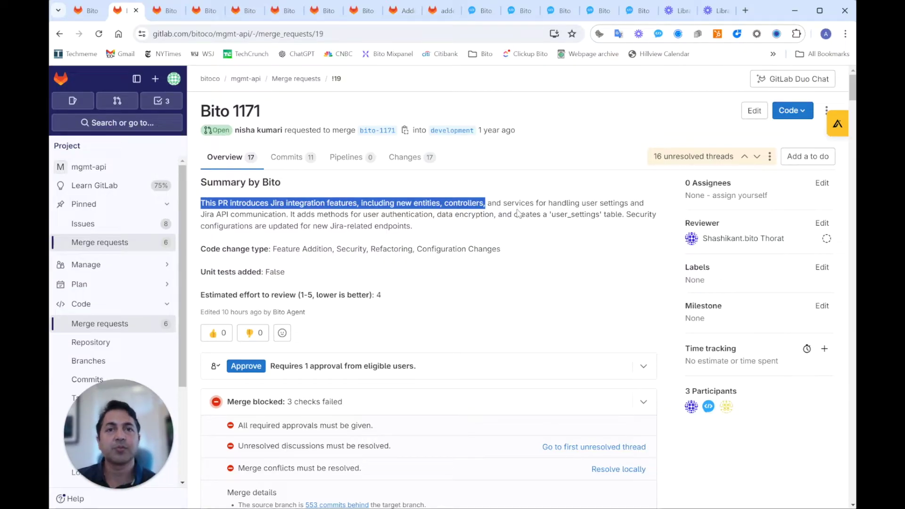
left_click(450, 225)
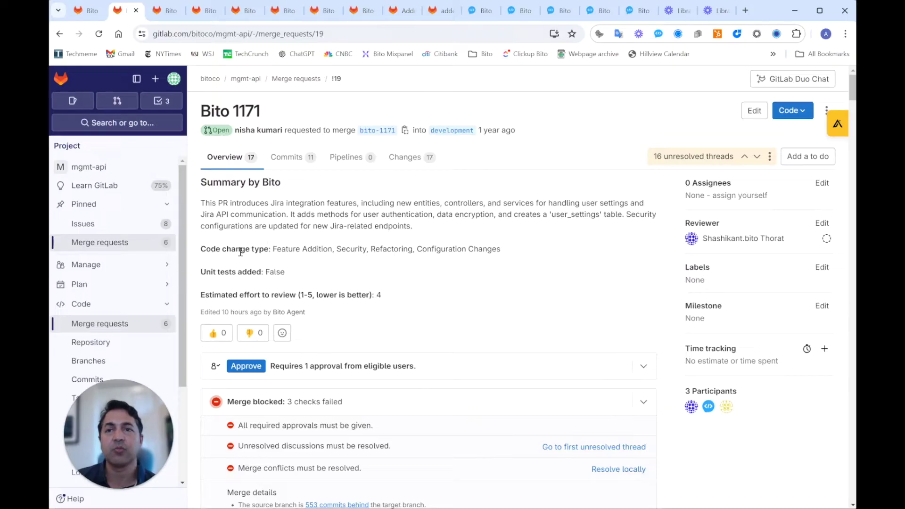
mouse_move(238, 251)
left_mouse_down()
mouse_move(278, 255)
mouse_move(275, 272)
left_mouse_up()
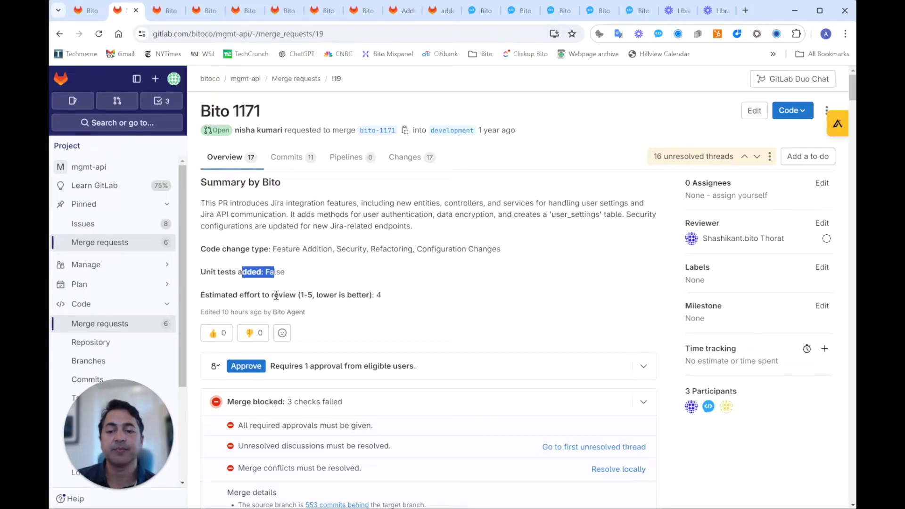
Step: Expand the TokenFilter.java issues, then view Bito's comment on UserJiraSetting.java's plain-String token field
key("ctrl+Tab")
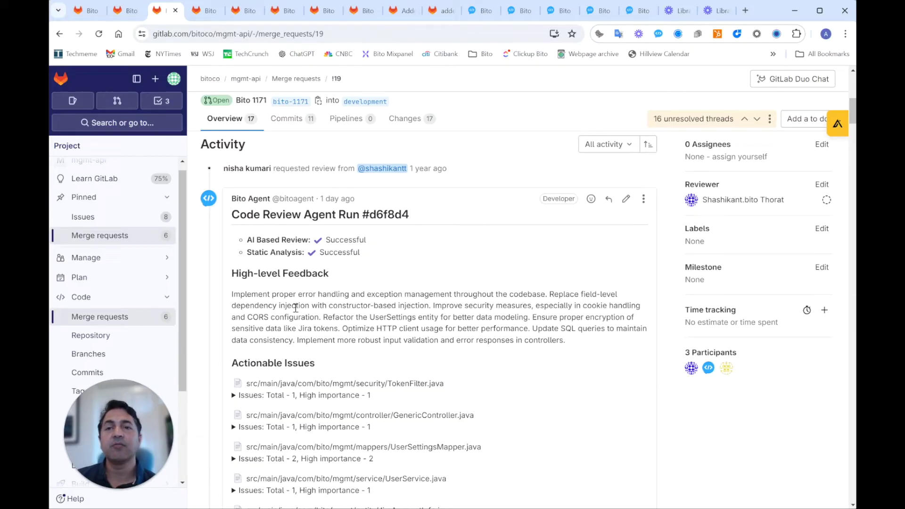
scroll(296, 308, "down", 2)
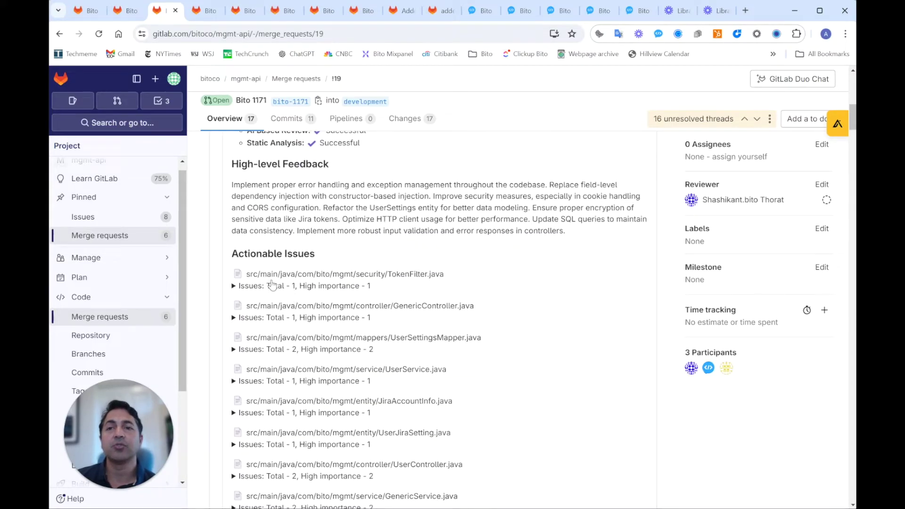
left_click(272, 286)
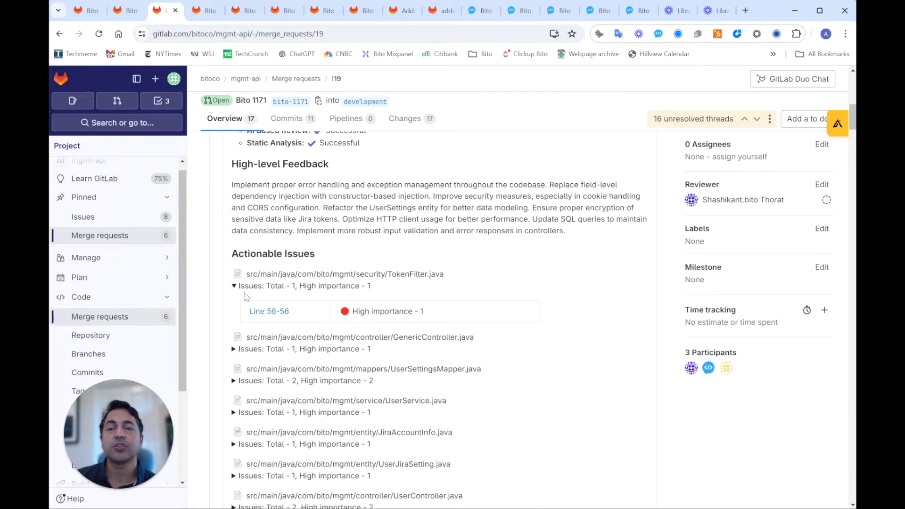
key("ctrl+Tab")
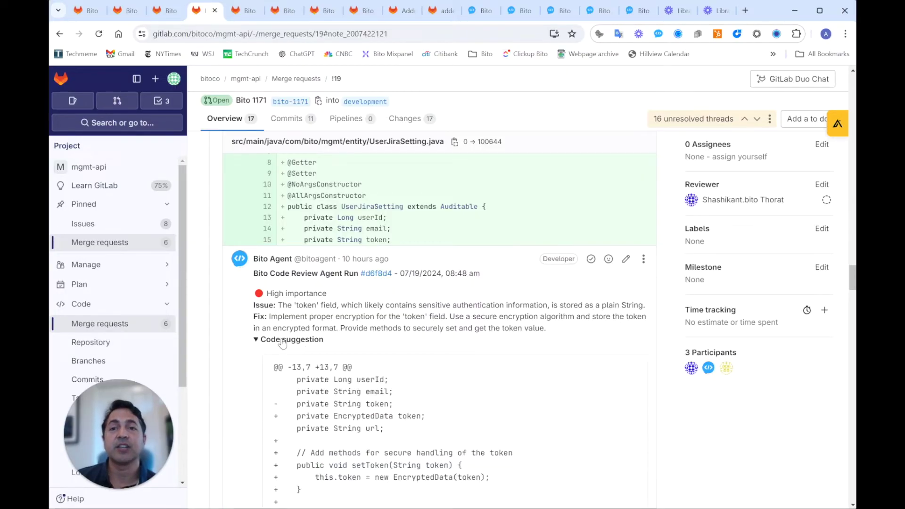
scroll(282, 343, "down", 1)
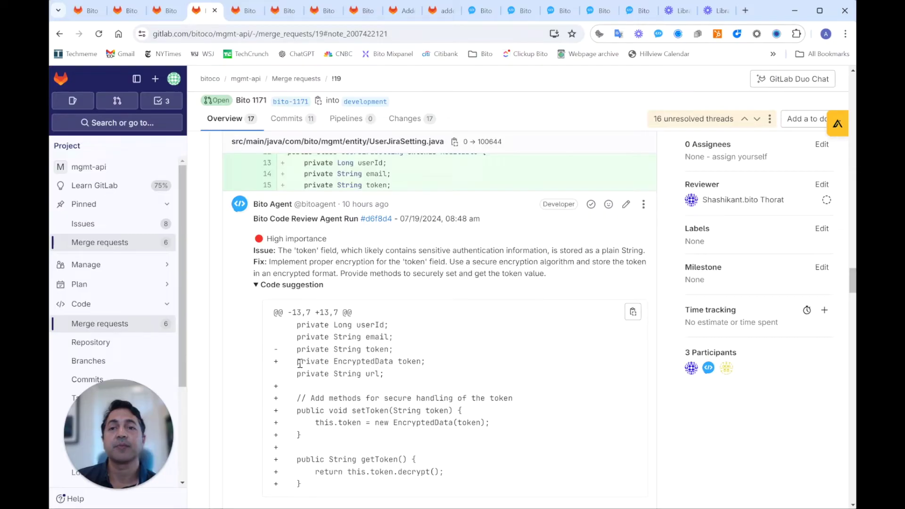
Step: Show Bito's UserController.java note on the HTTP 304 redirect with its code suggestion expanded
left_click(244, 10)
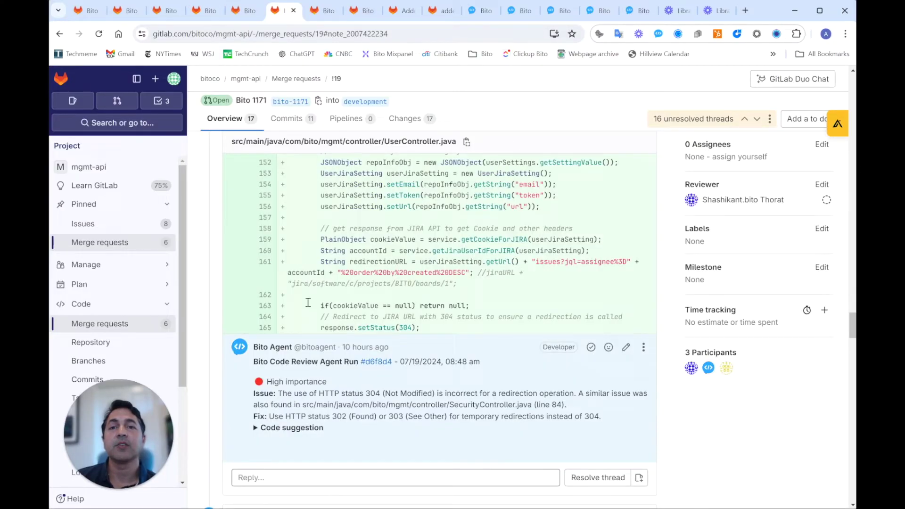
scroll(307, 305, "down", 1)
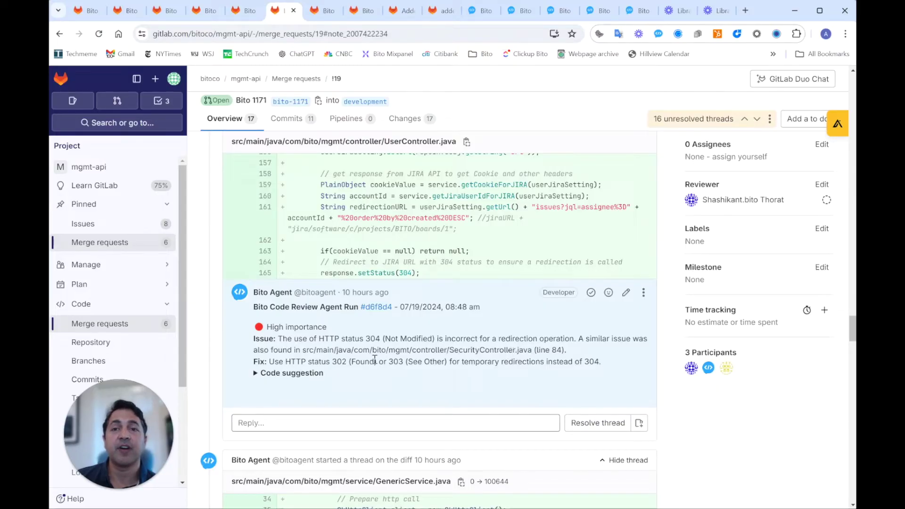
left_click(292, 373)
scroll(294, 373, "down", 2)
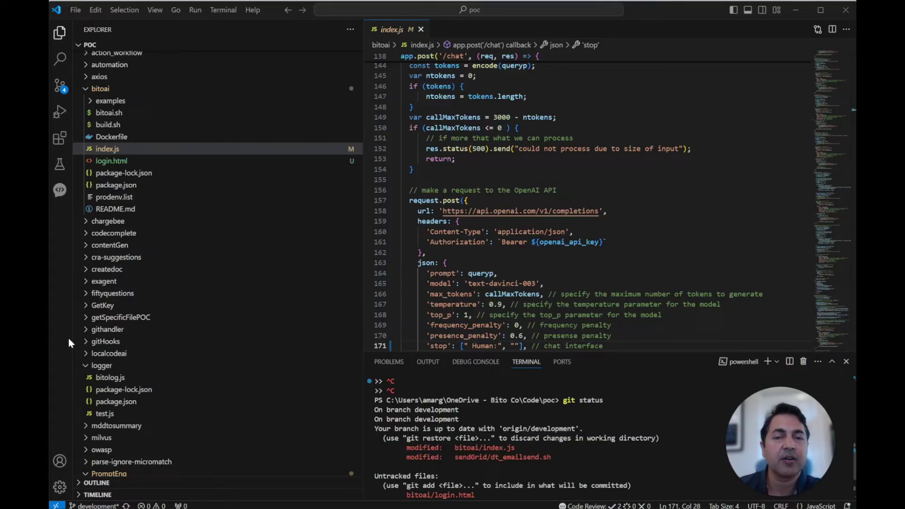
left_click(60, 189)
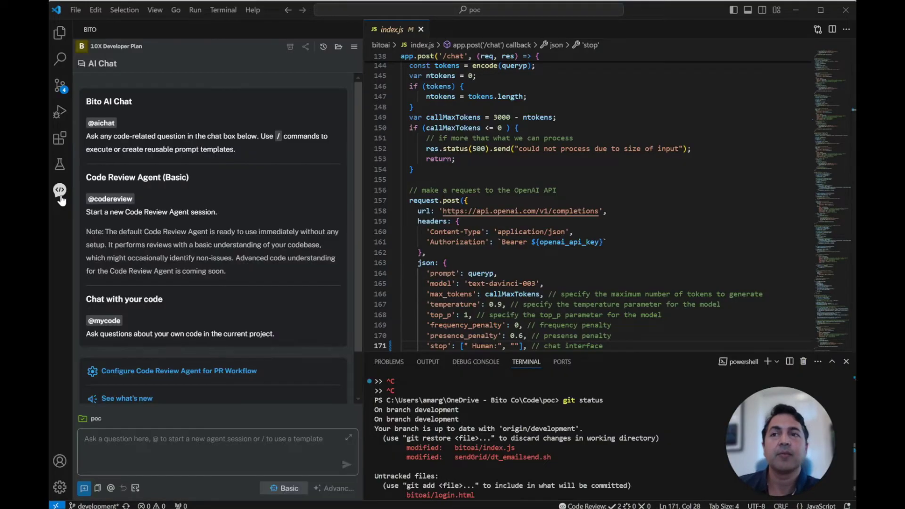
left_click(152, 438)
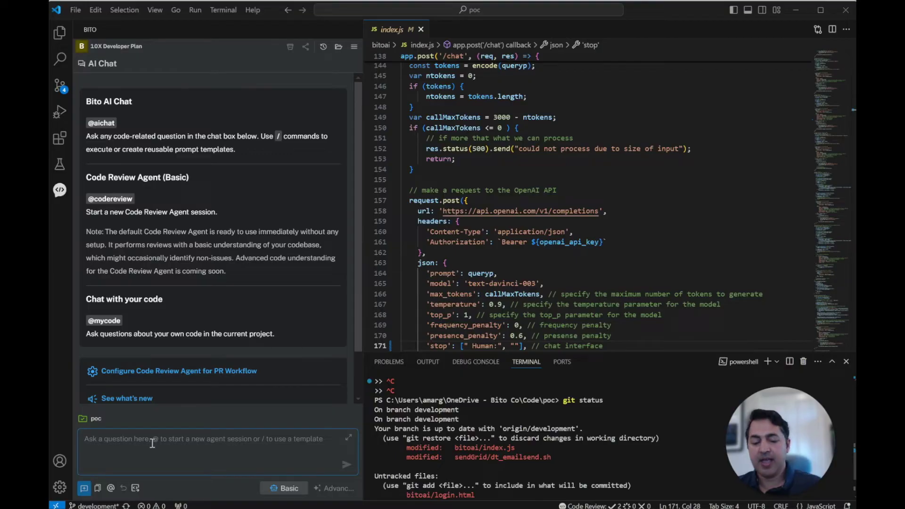
type("@code")
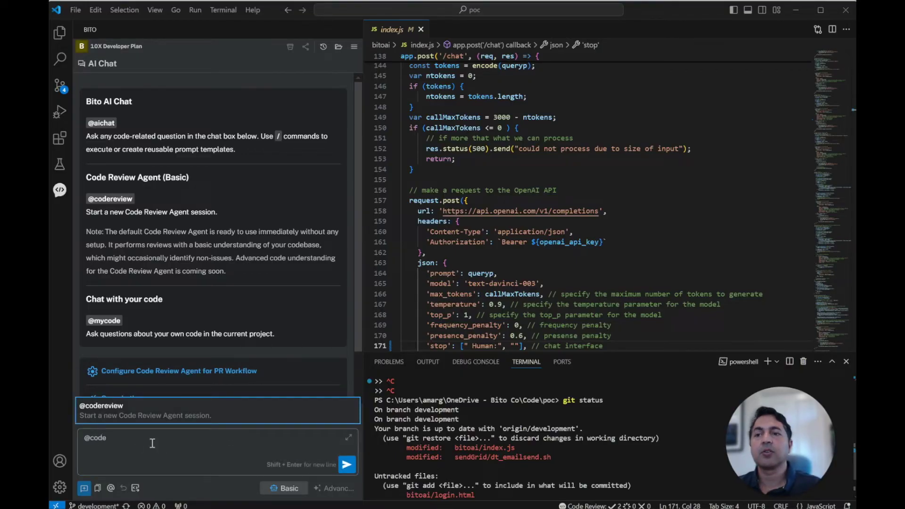
key("Return")
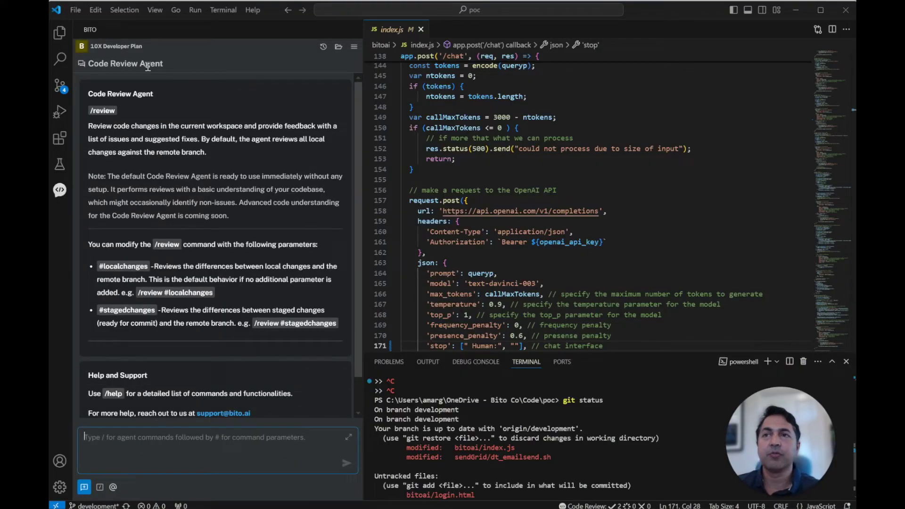
left_click(121, 431)
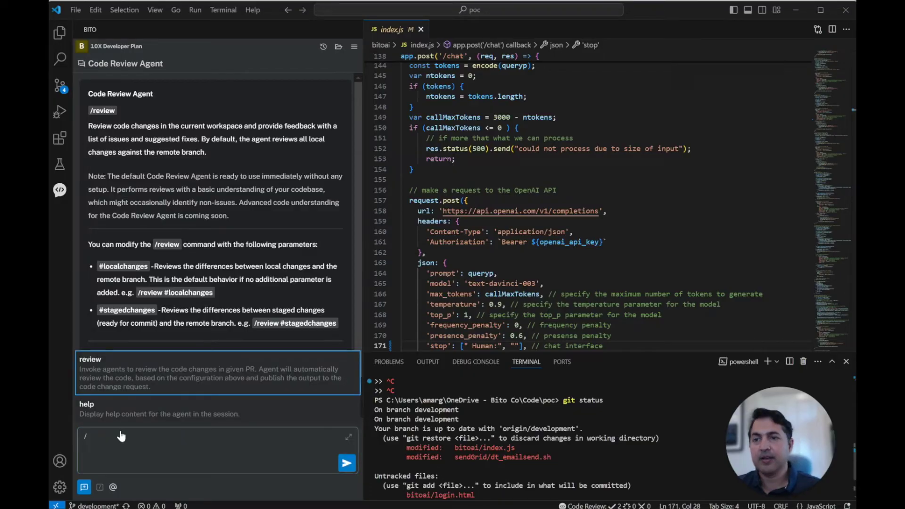
type("/rev")
key("Return")
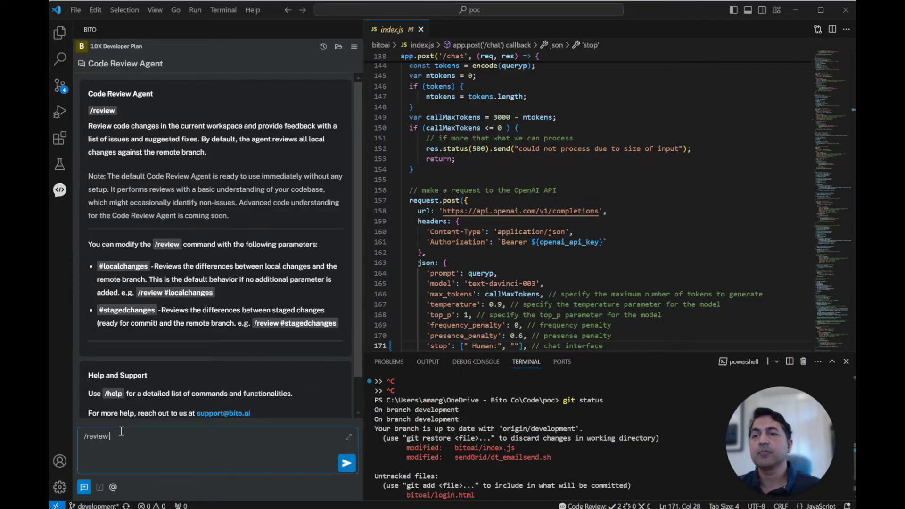
key("Return")
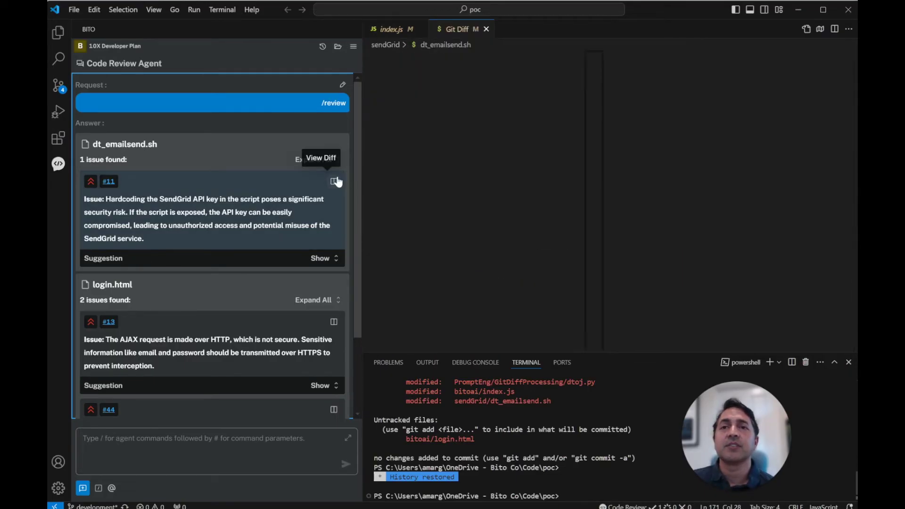
Step: Open the dt_emailsend.sh diff and show the suggested fix for the hardcoded SendGrid API key
left_click(334, 181)
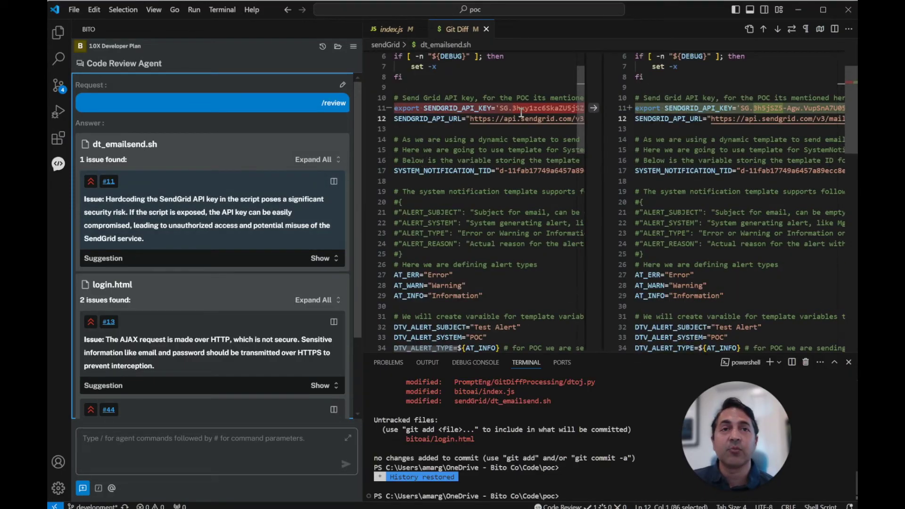
left_click(147, 259)
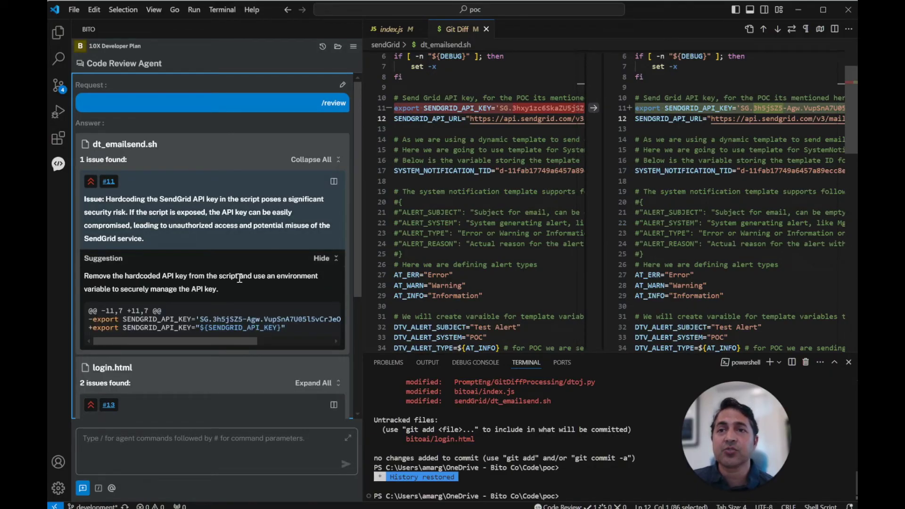
mouse_move(212, 321)
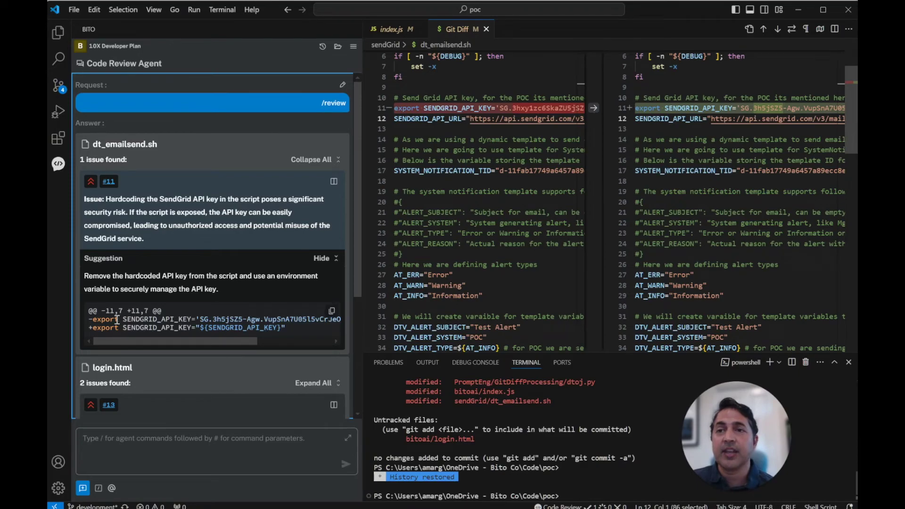
scroll(150, 239, "down", 2)
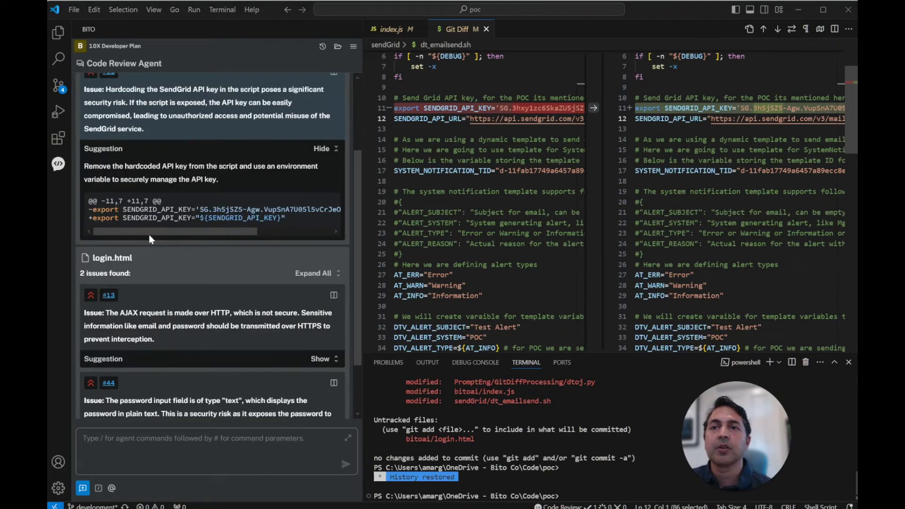
scroll(185, 269, "down", 2)
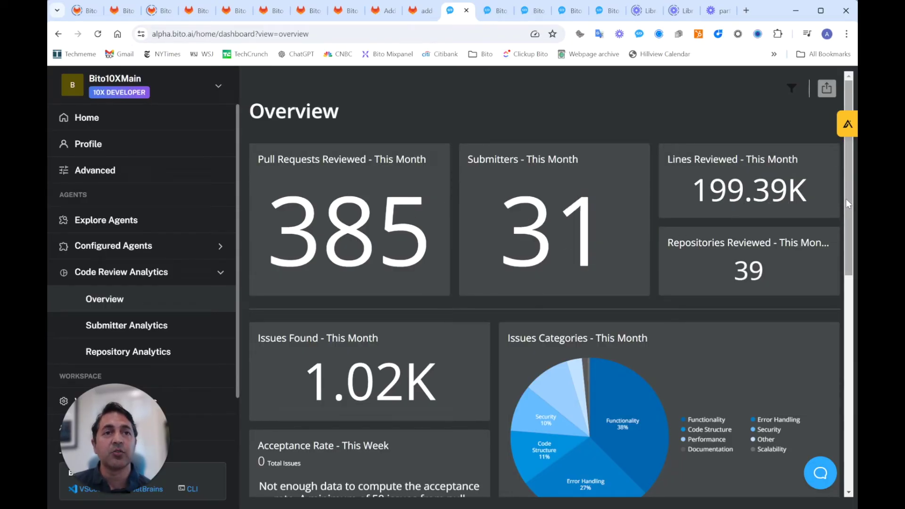
left_click_drag(845, 206, 849, 304)
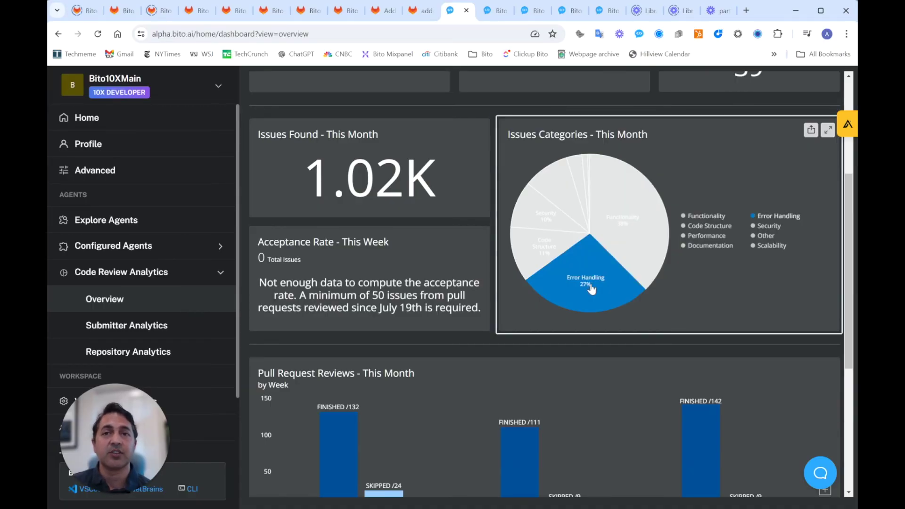
scroll(854, 305, "down", 1)
scroll(854, 305, "down", 3)
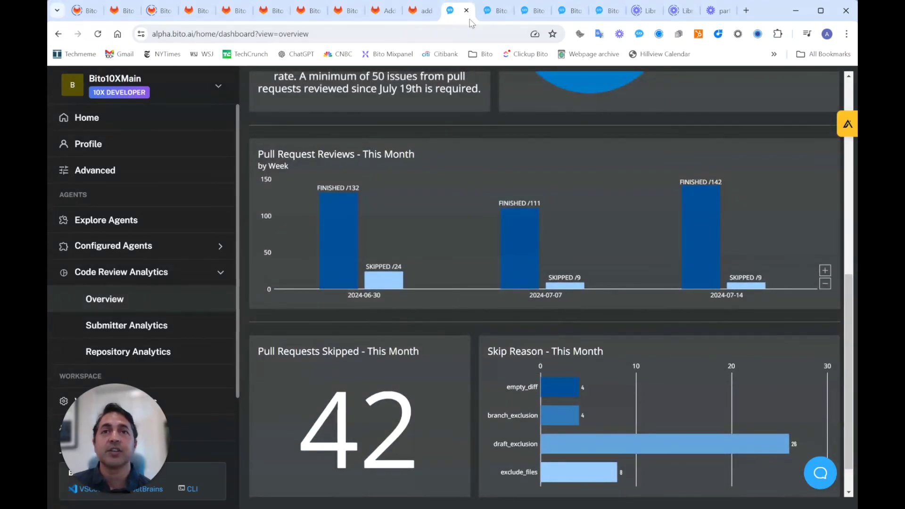
Step: View the Submitter Analytics dashboard, then the Repository Analytics dashboard
left_click(497, 11)
mouse_move(559, 201)
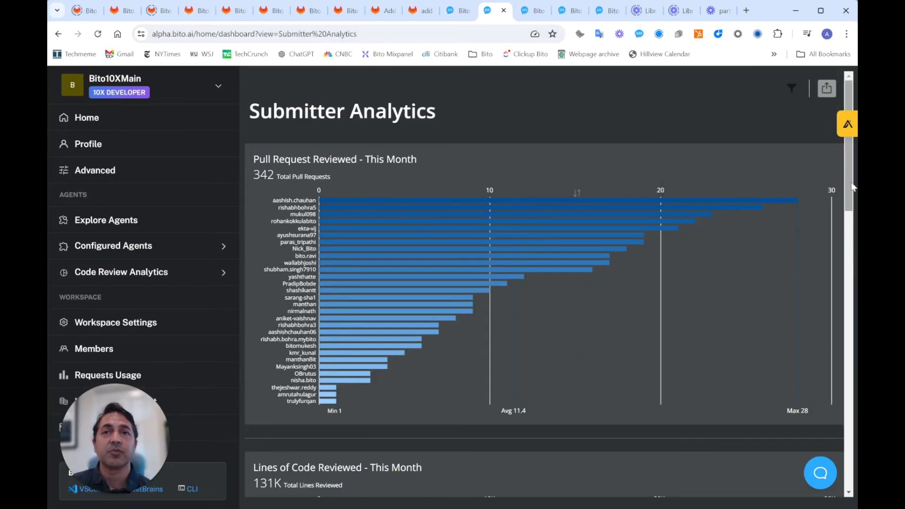
scroll(786, 202, "down", 10)
scroll(649, 213, "up", 1)
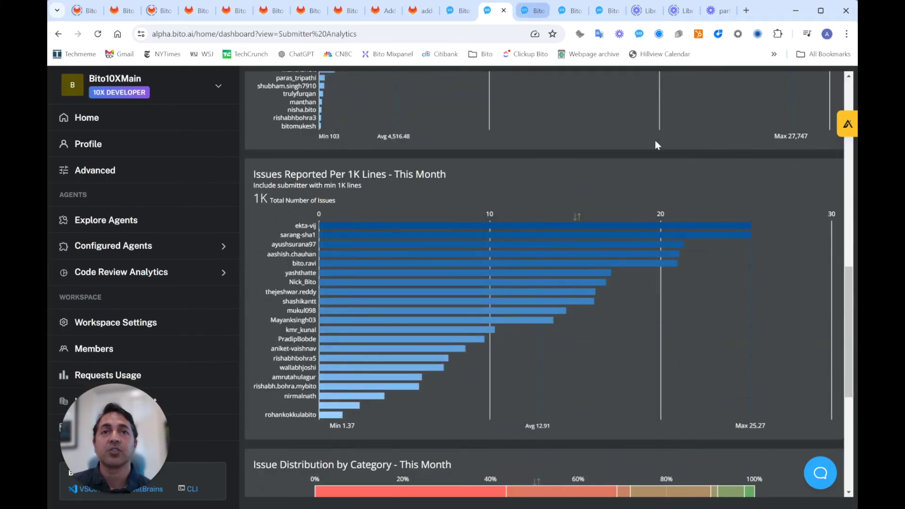
key("ctrl+Tab")
scroll(818, 187, "down", 10)
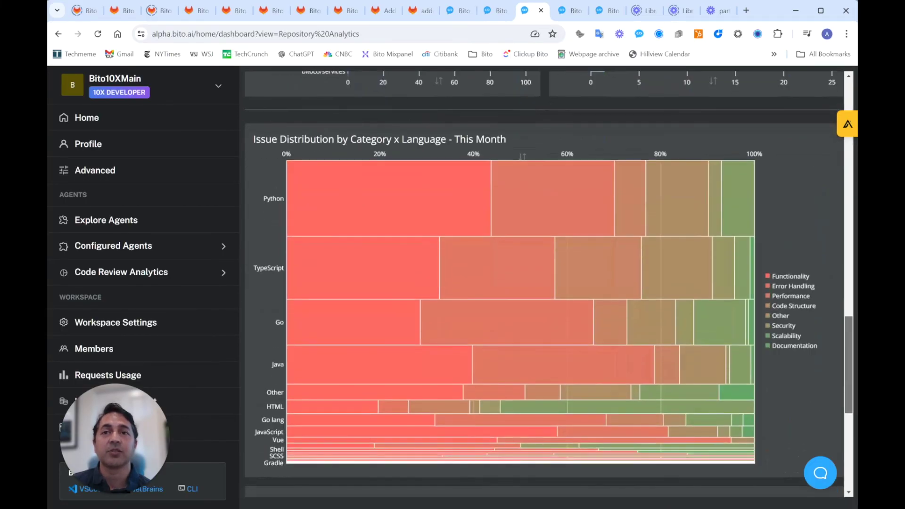
scroll(538, 283, "down", 1)
scroll(537, 283, "down", 5)
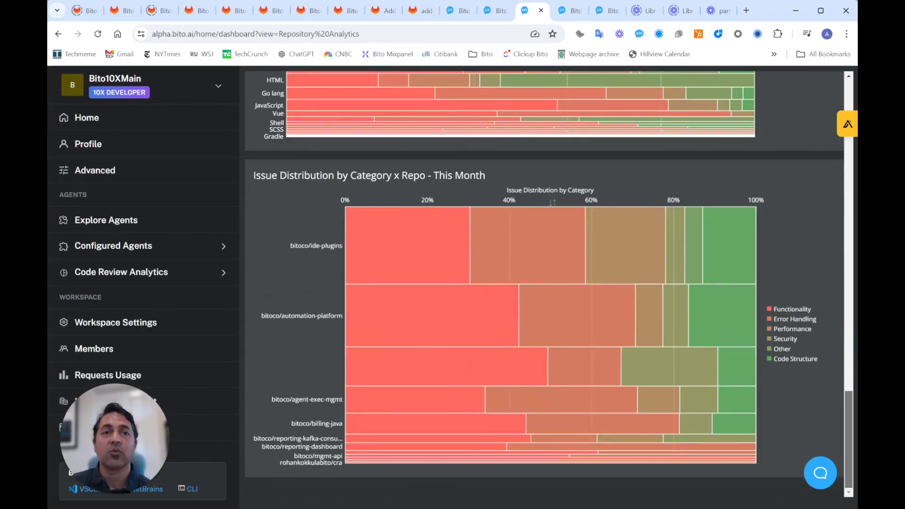
scroll(538, 283, "up", 3)
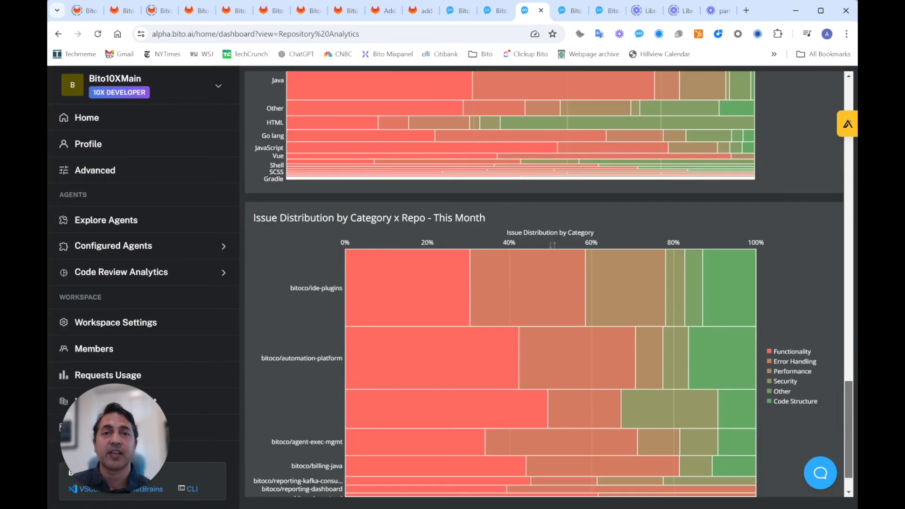
left_click_drag(849, 424, 849, 190)
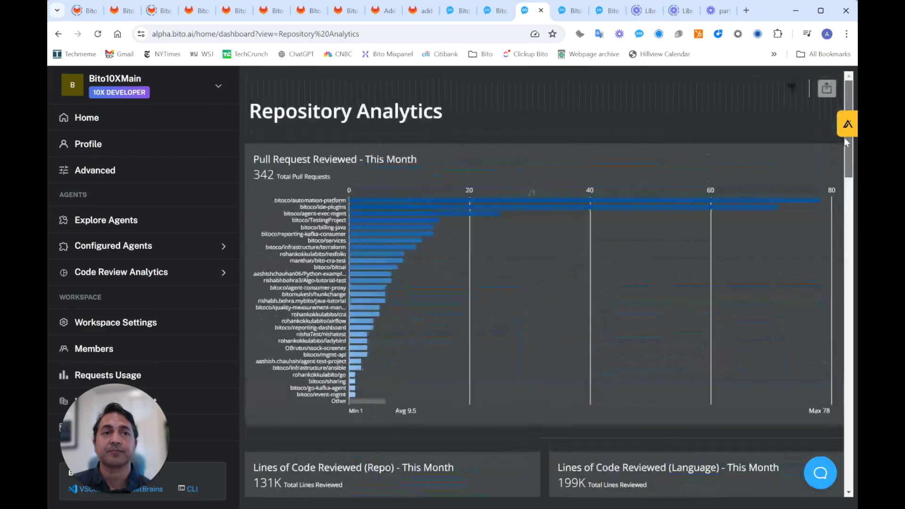